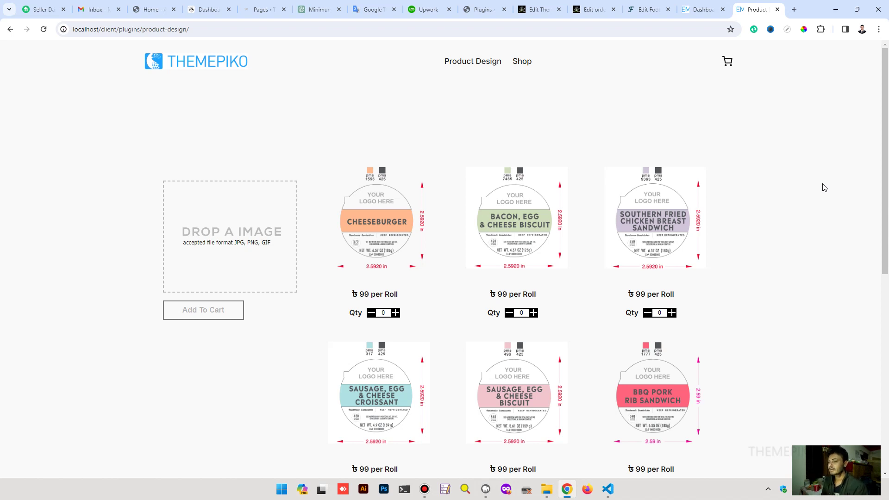
scroll(306, 206, down, 3)
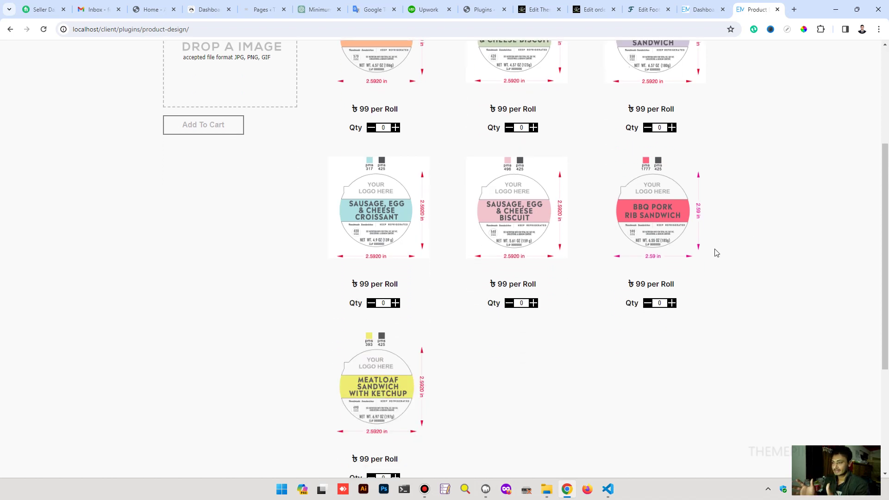
scroll(681, 241, down, 3)
scroll(639, 313, up, 3)
scroll(635, 320, up, 3)
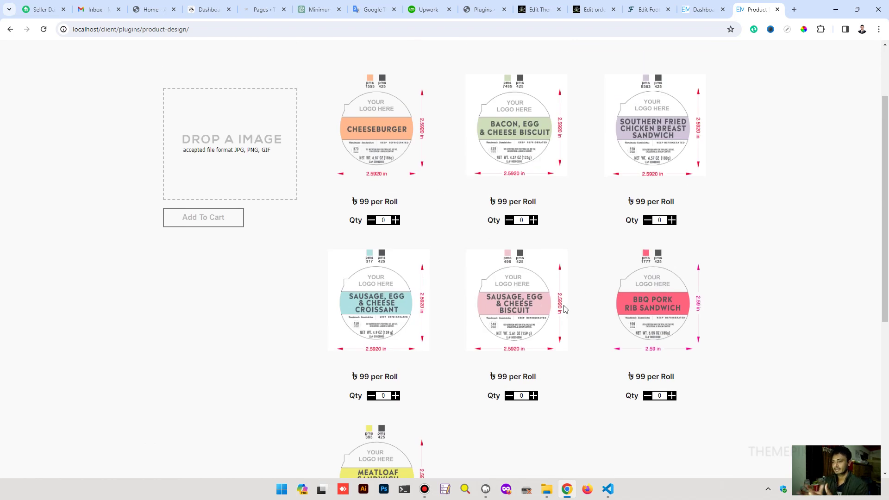
scroll(564, 309, up, 3)
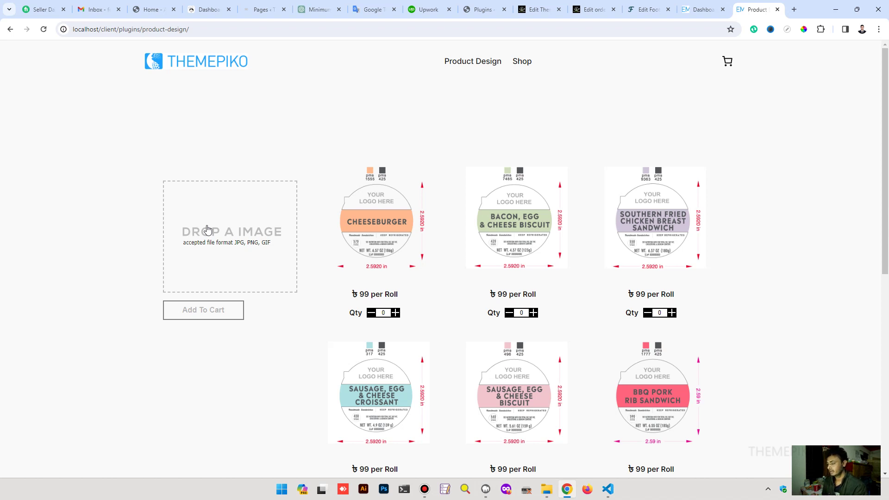
Upload ITB-21.jpg as the Vegan Friendly logo for the label templates.
click(217, 228)
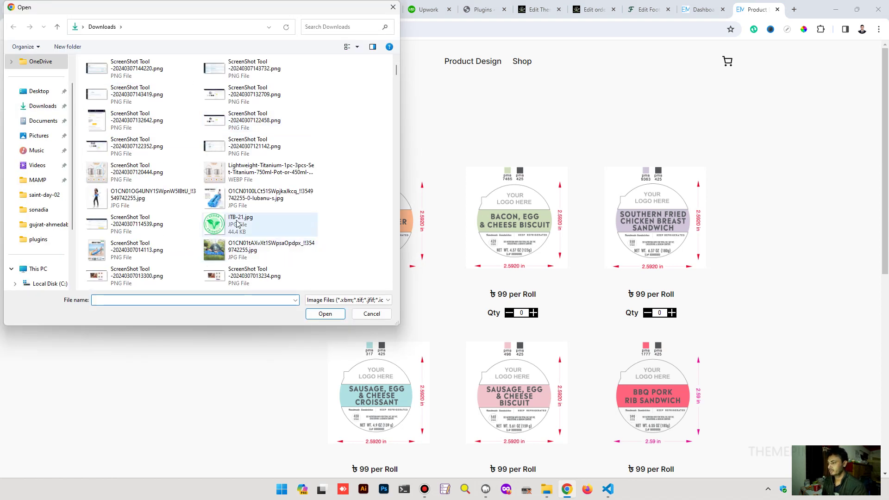
double_click(238, 224)
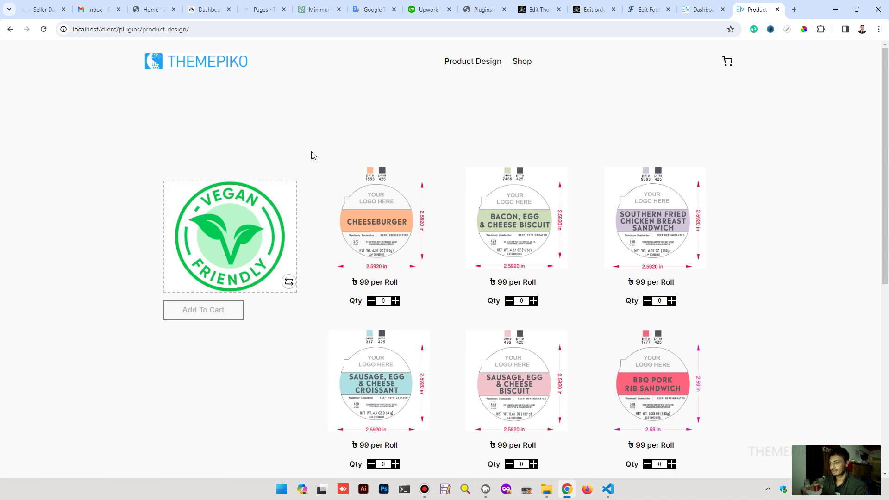
scroll(311, 155, down, 1)
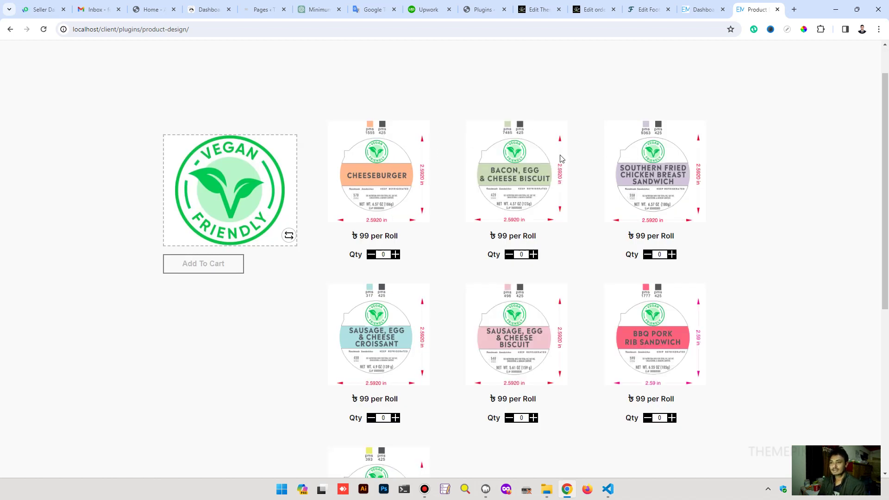
click(587, 162)
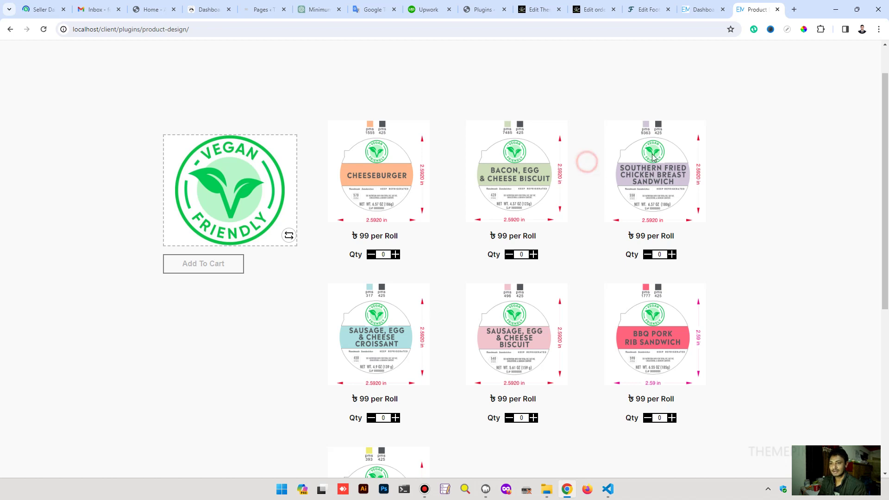
scroll(525, 156, down, 2)
scroll(407, 233, down, 1)
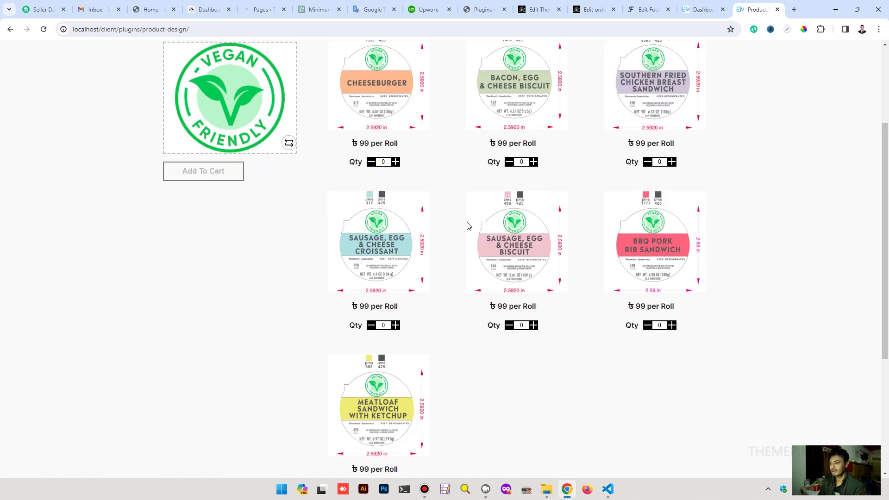
scroll(512, 319, down, 1)
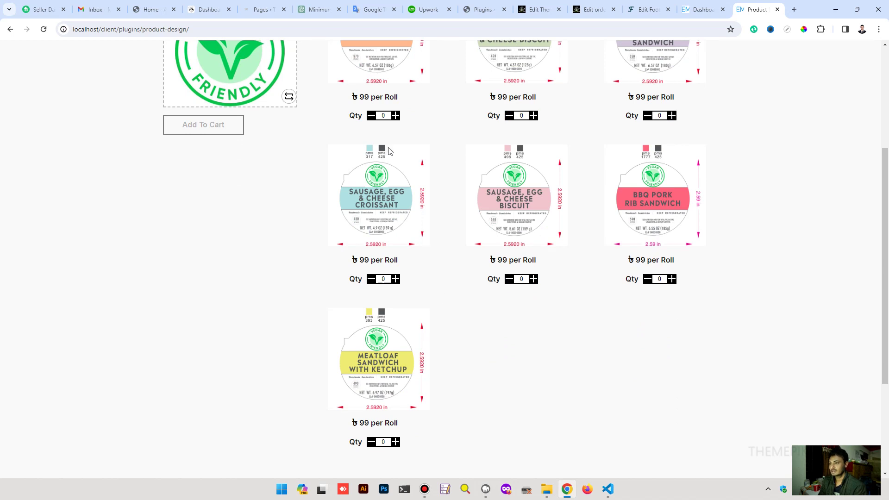
scroll(386, 152, up, 2)
scroll(385, 152, up, 1)
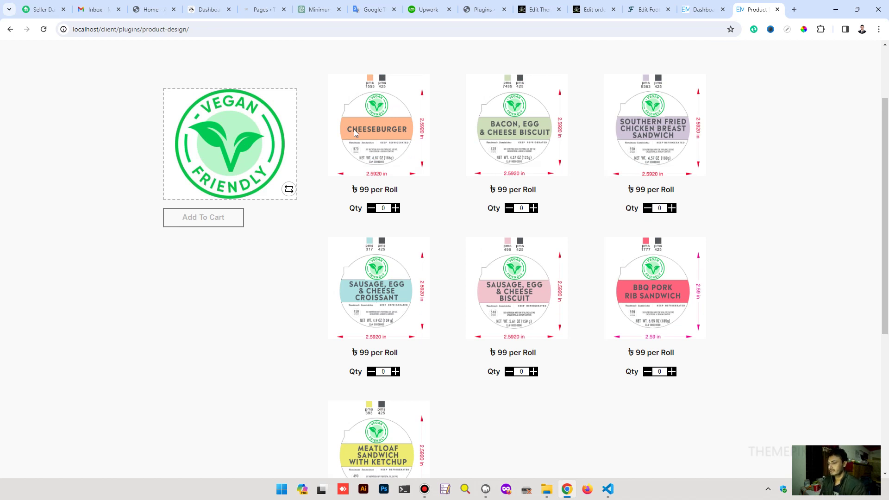
Set the Cheeseburger quantity to 1 and Bacon, Egg & Cheese Biscuit to 2.
click(395, 209)
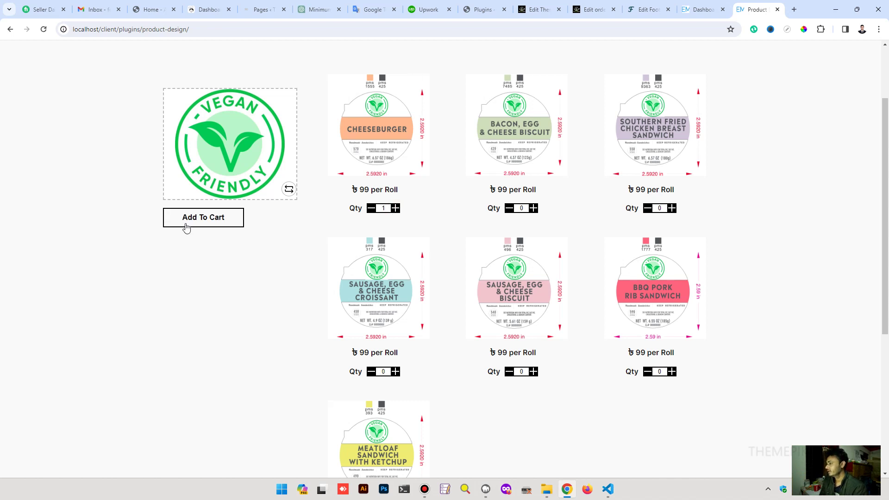
click(373, 208)
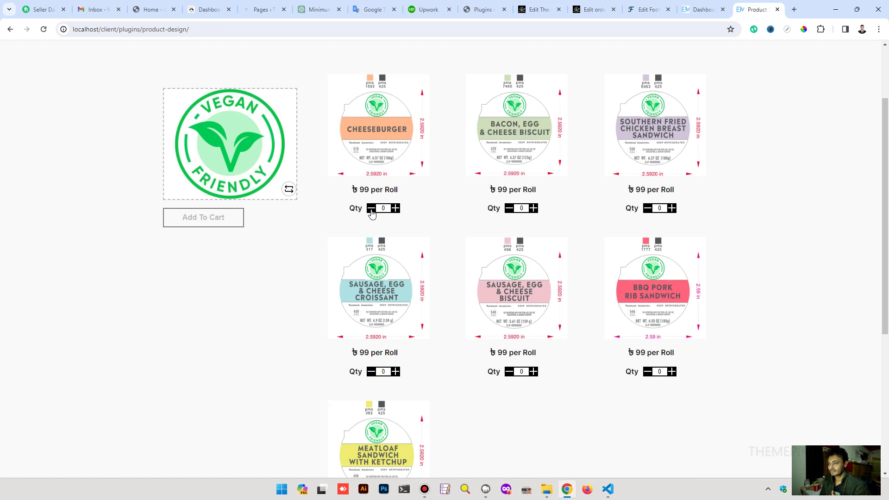
click(396, 209)
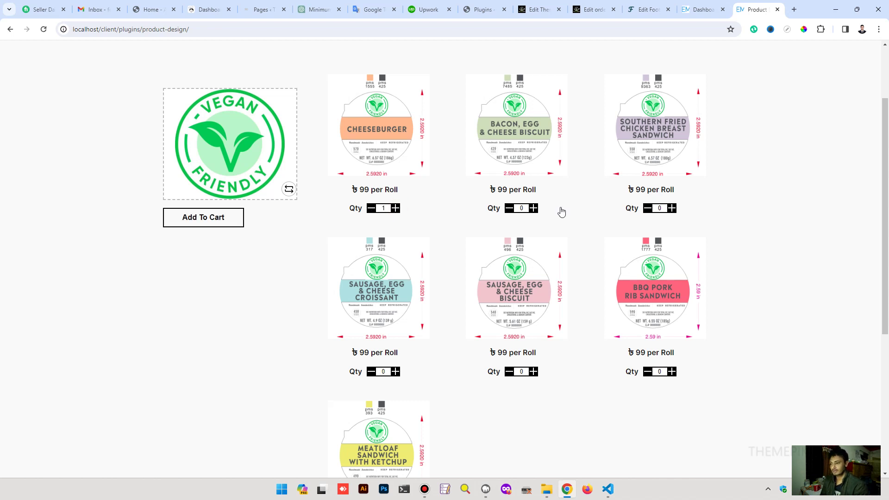
click(534, 209)
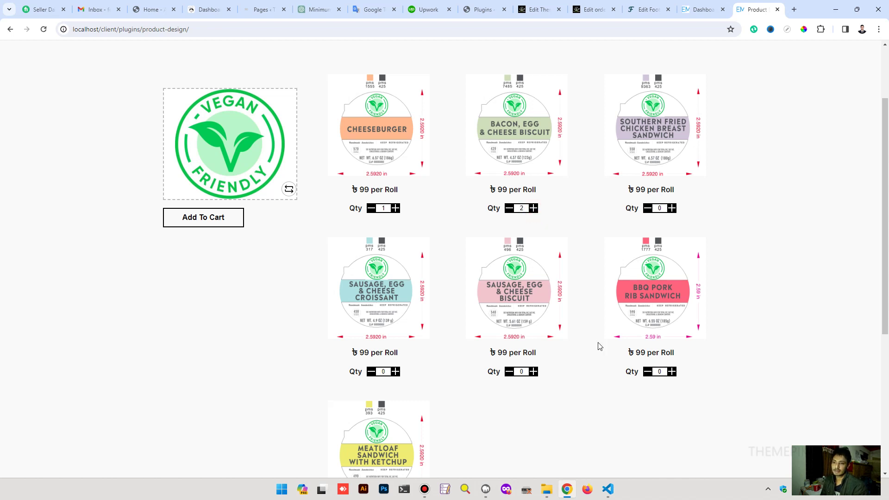
Raise Sausage, Egg & Cheese Biscuit to 3, highlight the 99 price, and remove the logo.
click(534, 372)
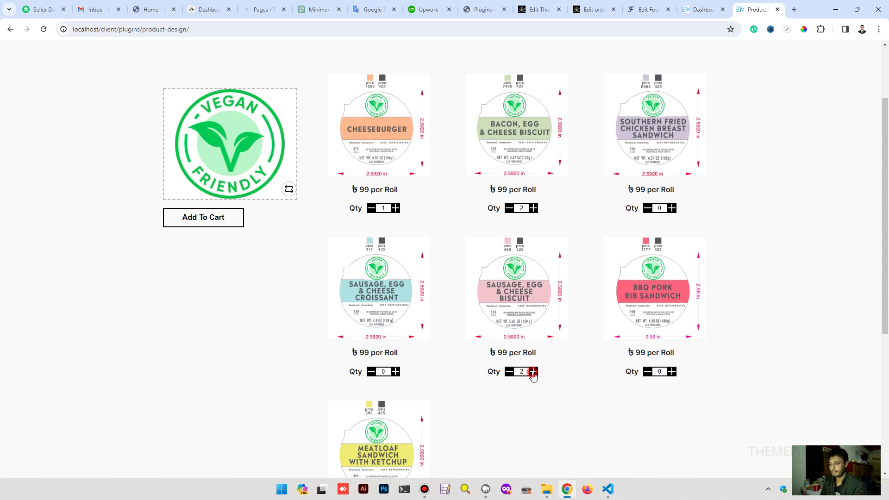
click(534, 371)
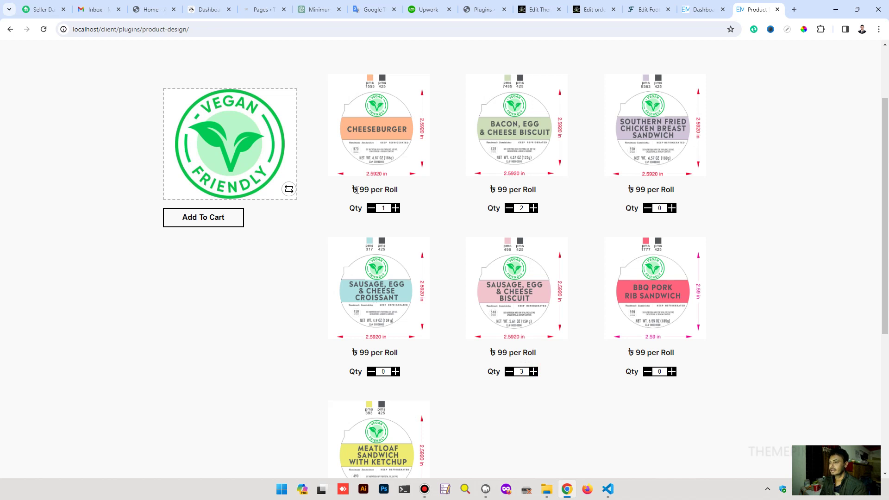
drag(357, 189, 369, 192)
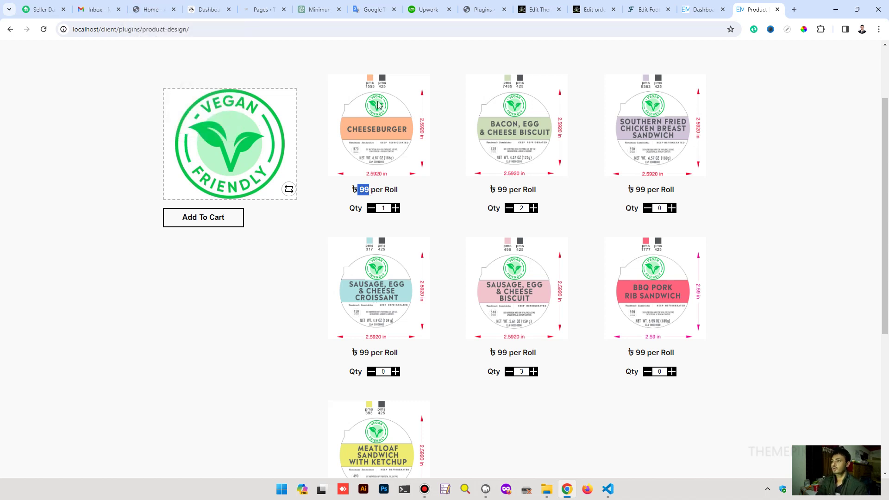
click(288, 192)
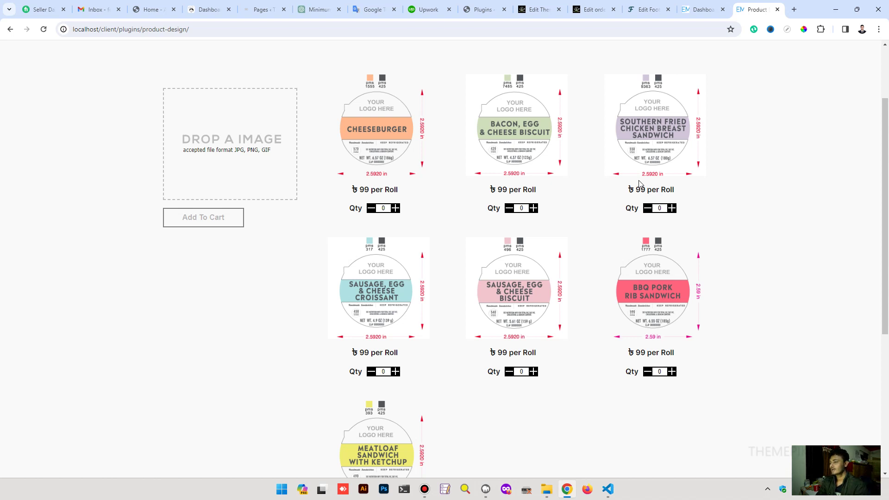
Upload ITB-21.jpg again so every label template shows the Vegan Friendly logo.
click(203, 131)
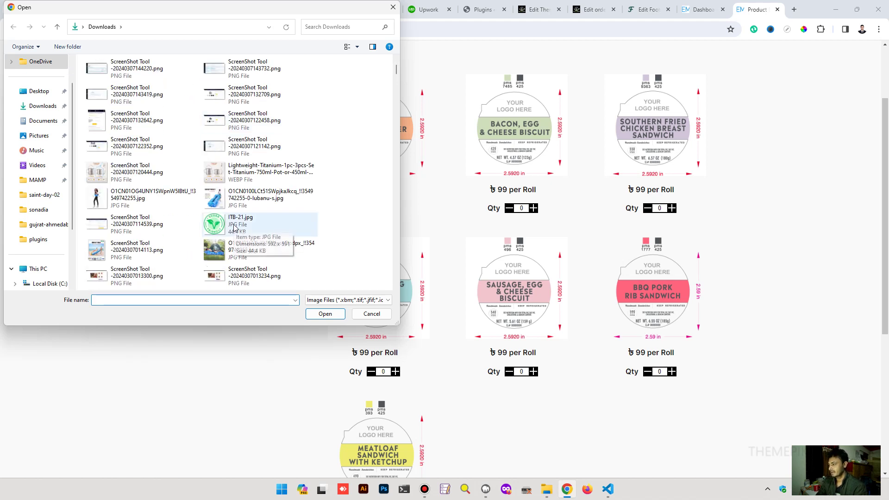
double_click(235, 225)
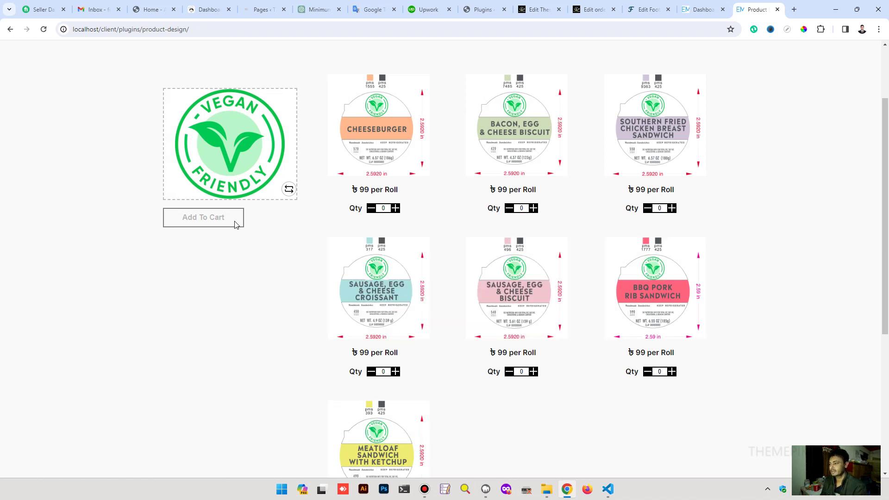
Add Cheeseburger 1, Bacon Biscuit 2 and Southern Fried Chicken 3 rolls to the cart.
click(395, 208)
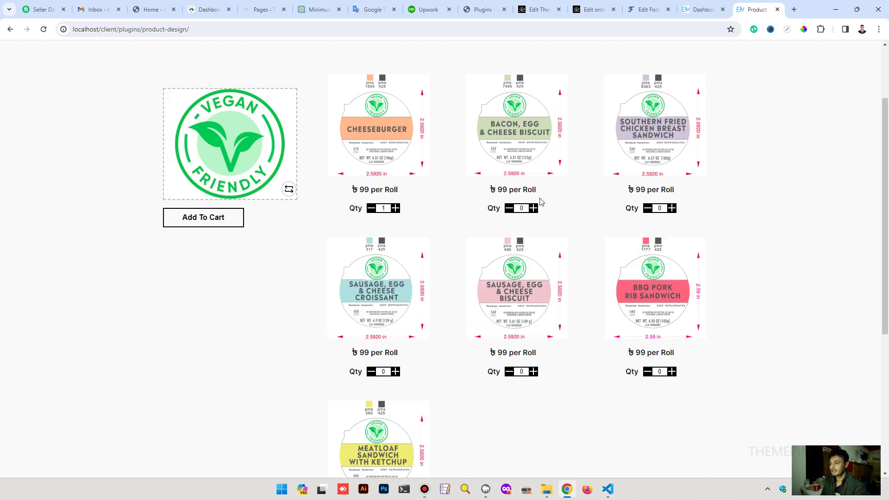
click(534, 208)
click(672, 209)
click(671, 209)
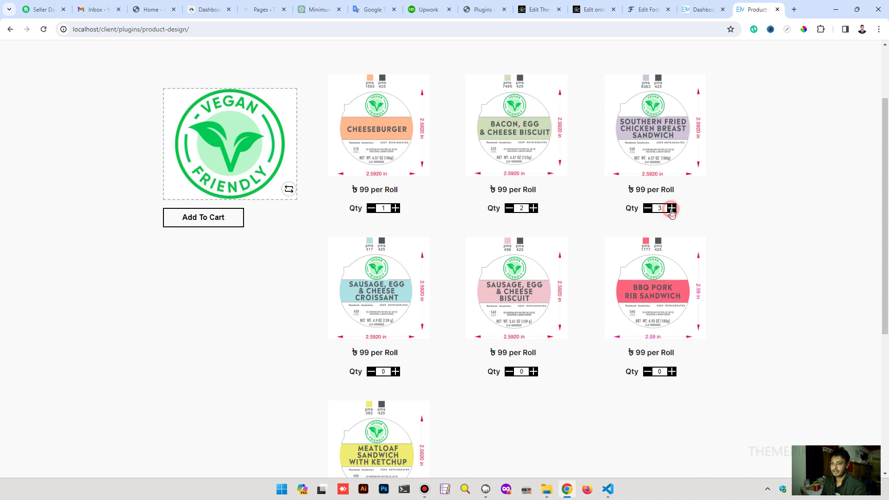
scroll(757, 158, up, 3)
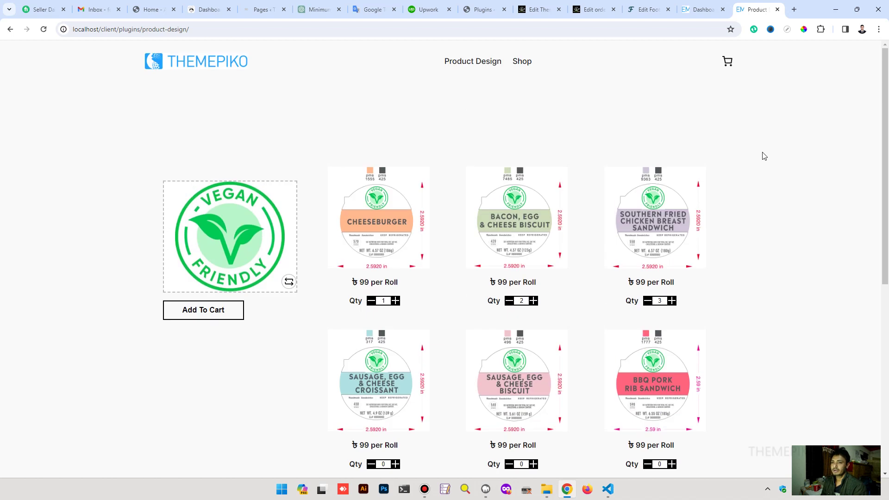
click(182, 312)
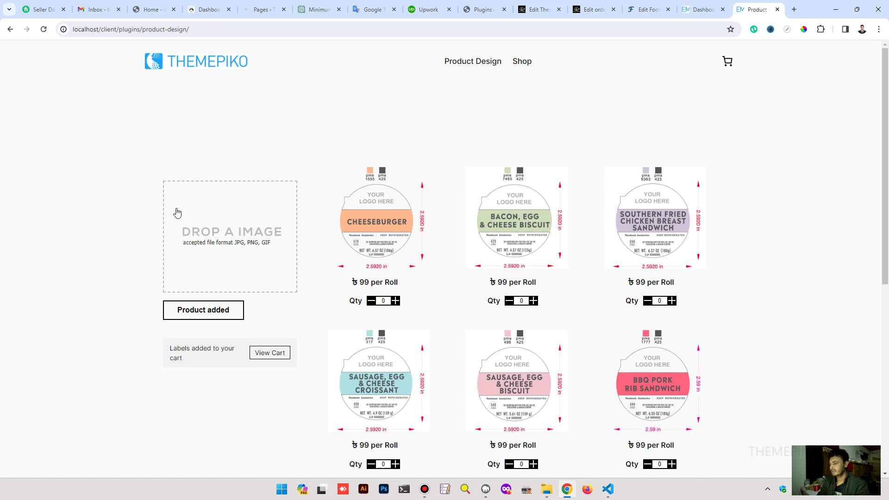
scroll(177, 212, down, 1)
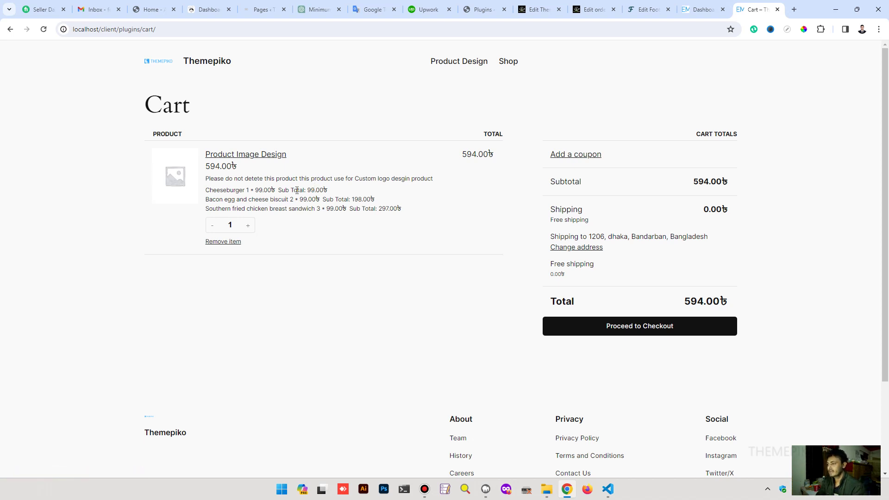
click(248, 190)
drag(256, 189, 286, 191)
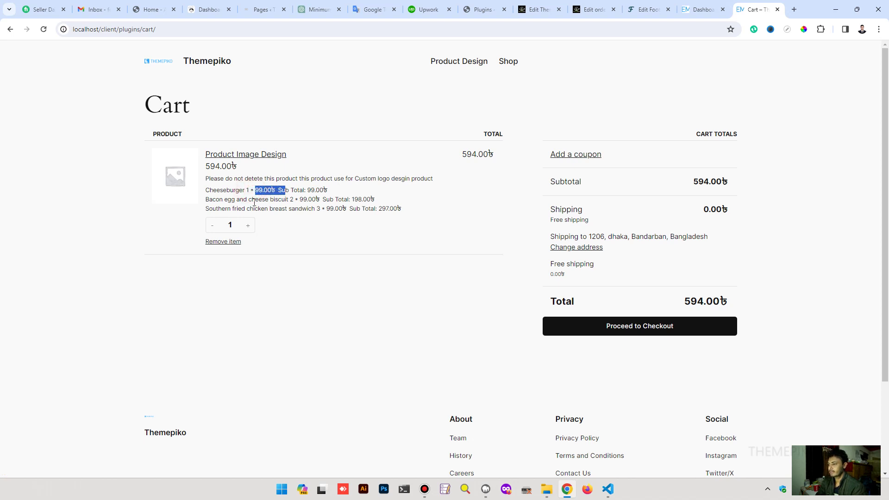
drag(206, 199, 256, 200)
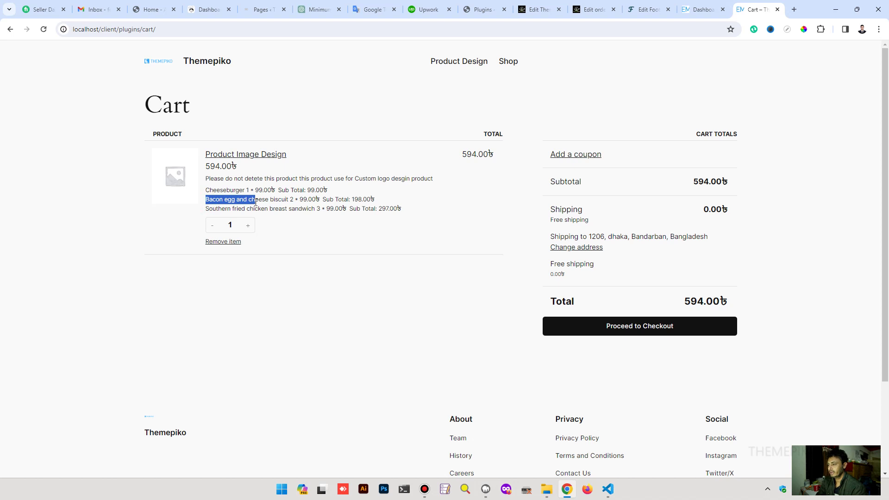
click(291, 201)
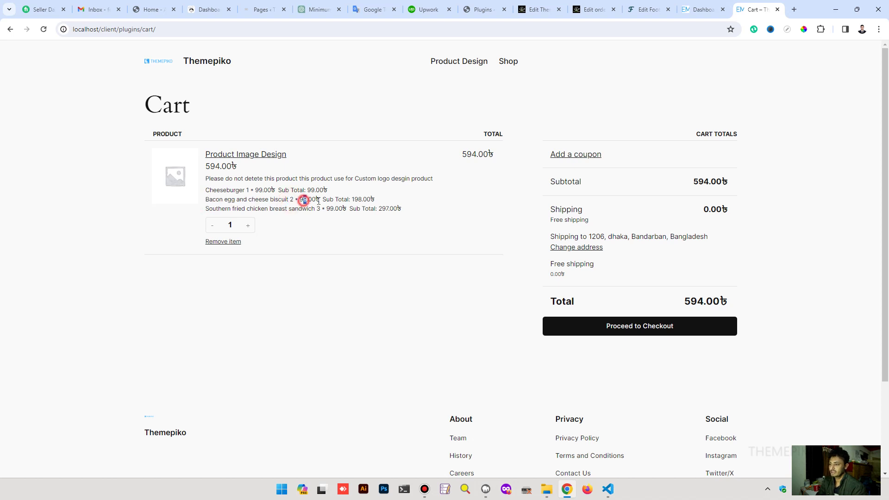
mouse_move(302, 199)
mouse_down()
mouse_move(375, 200)
mouse_move(401, 215)
mouse_up()
click(317, 209)
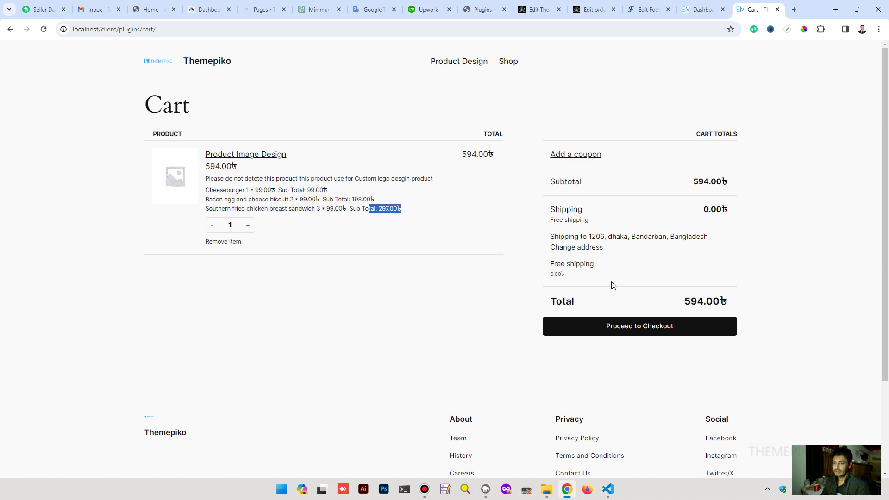
Check out with Cash on delivery and place order #88.
click(613, 327)
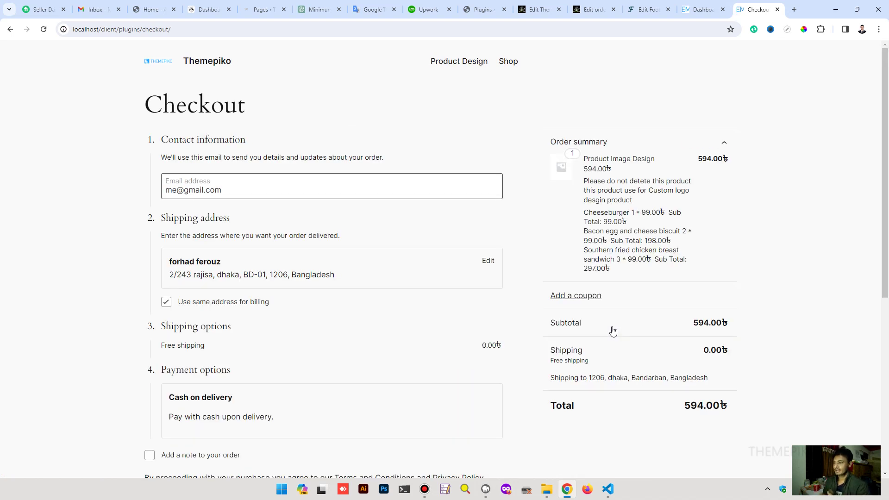
scroll(608, 291, down, 2)
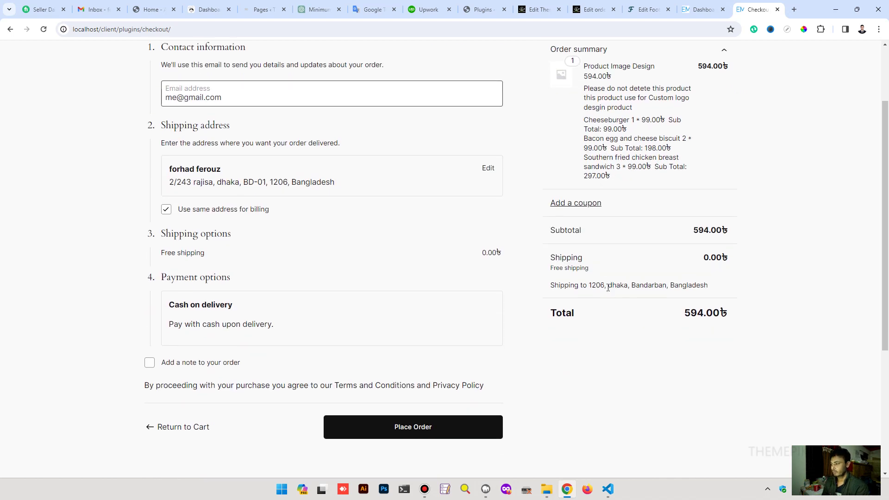
scroll(609, 287, up, 1)
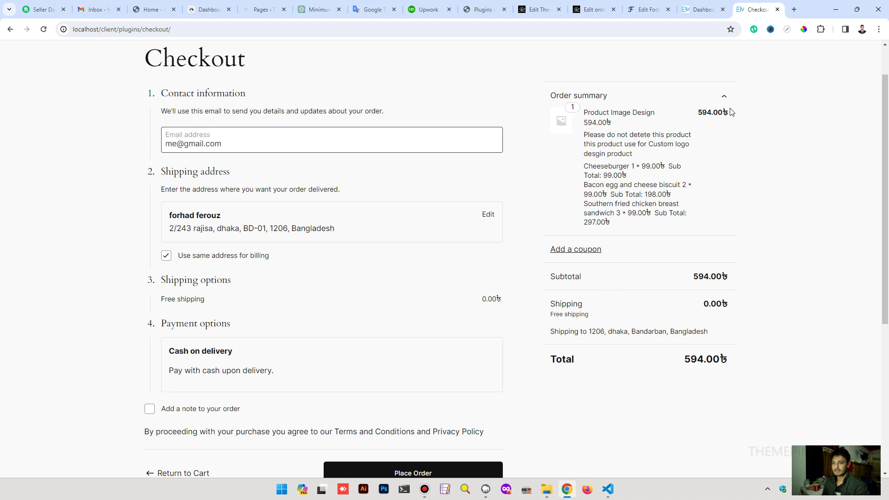
scroll(287, 254, down, 1)
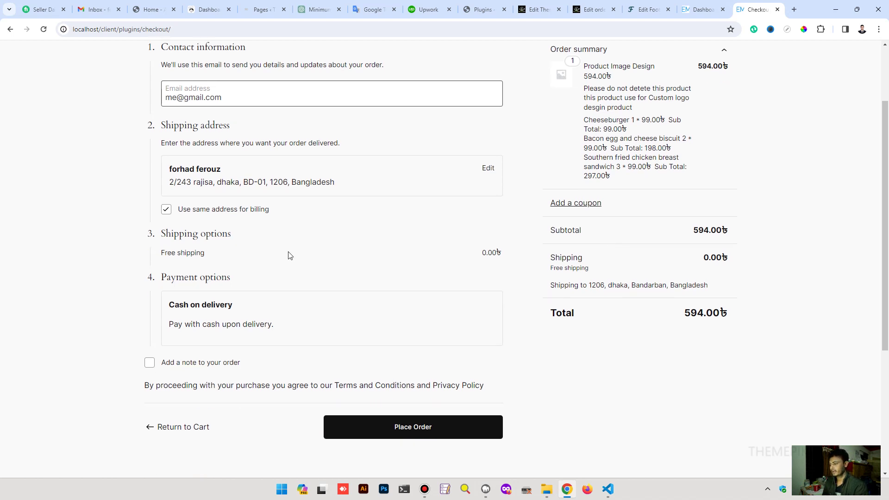
scroll(139, 302, down, 2)
click(436, 338)
scroll(608, 347, up, 2)
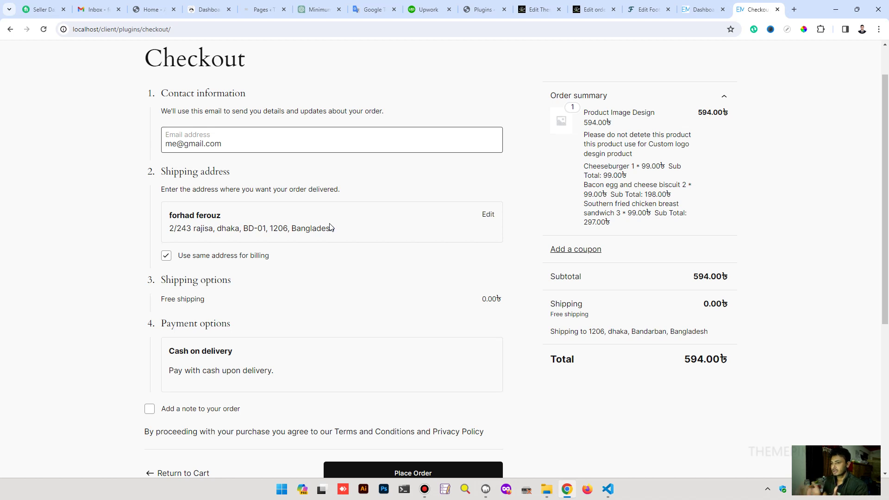
scroll(331, 228, down, 2)
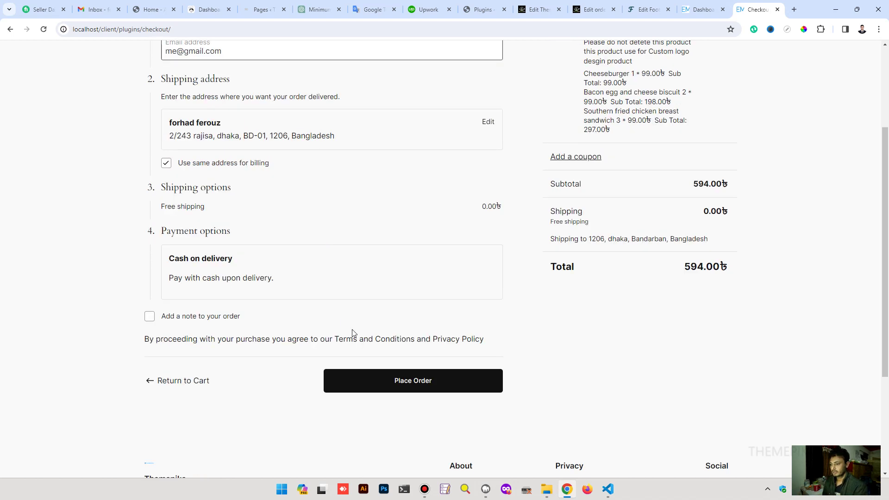
click(378, 382)
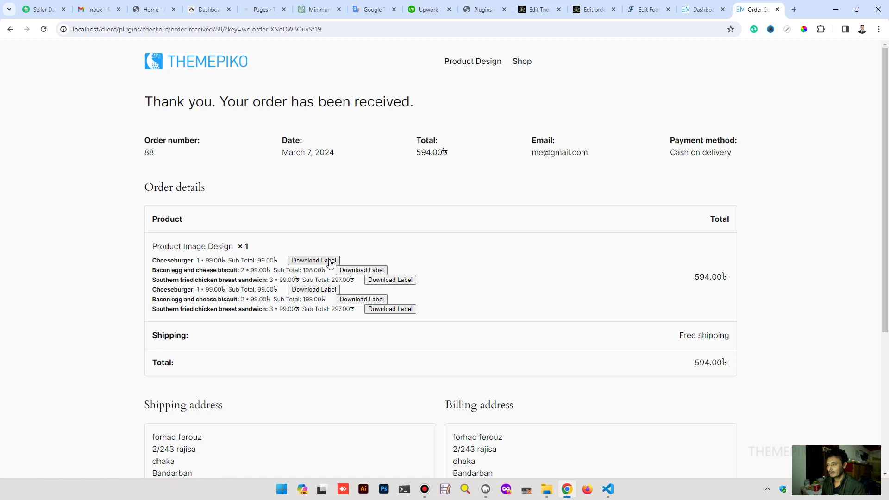
Download the Bacon egg and cheese biscuit label PDF and show it in its folder.
click(360, 270)
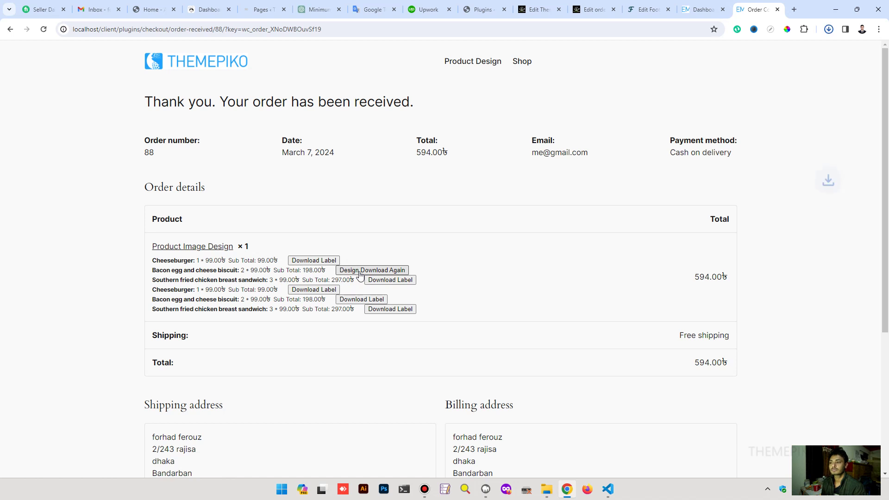
mouse_move(757, 58)
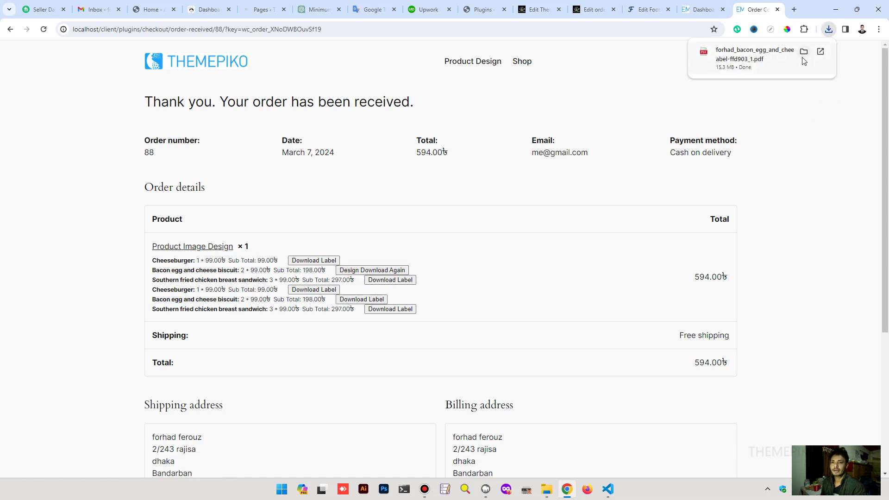
click(804, 53)
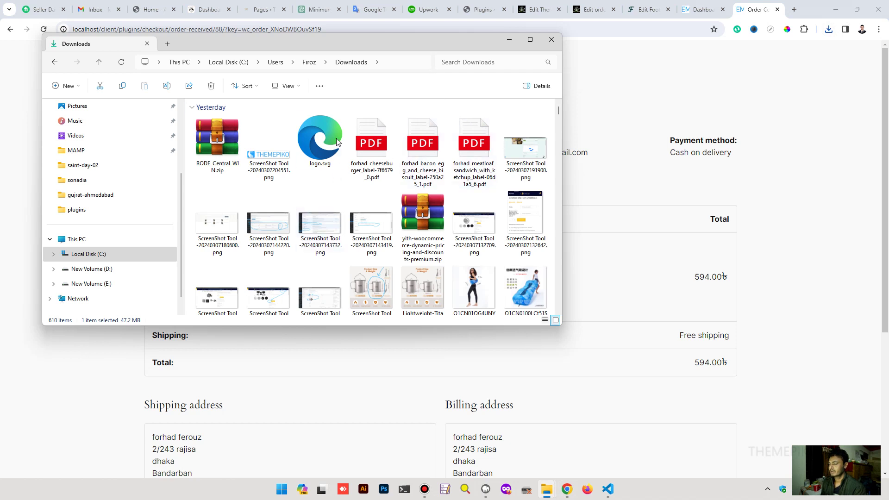
click(310, 67)
key(Escape)
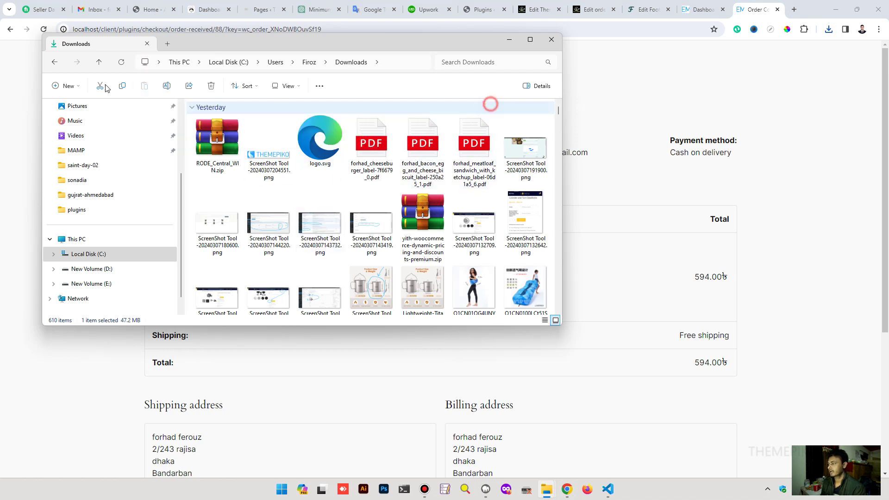
scroll(84, 144, up, 3)
key(ctrl+a)
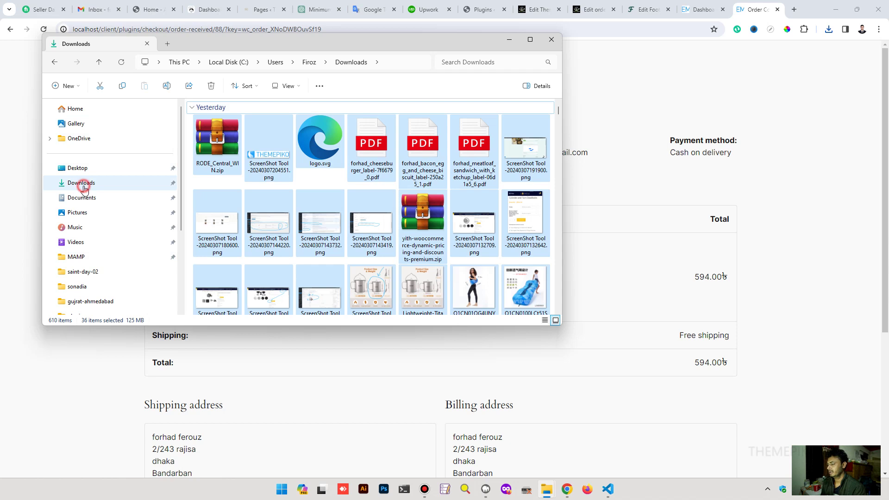
click(81, 182)
click(210, 136)
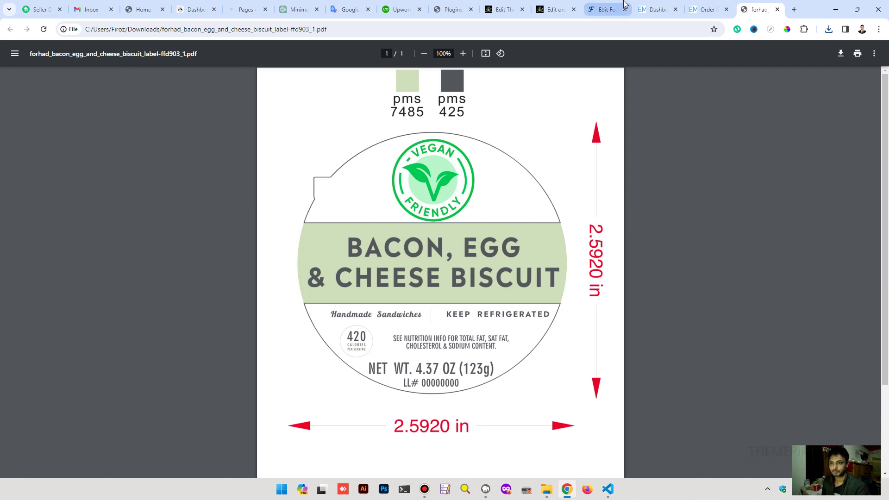
Return to the Order received tab after viewing the biscuit label PDF.
click(706, 9)
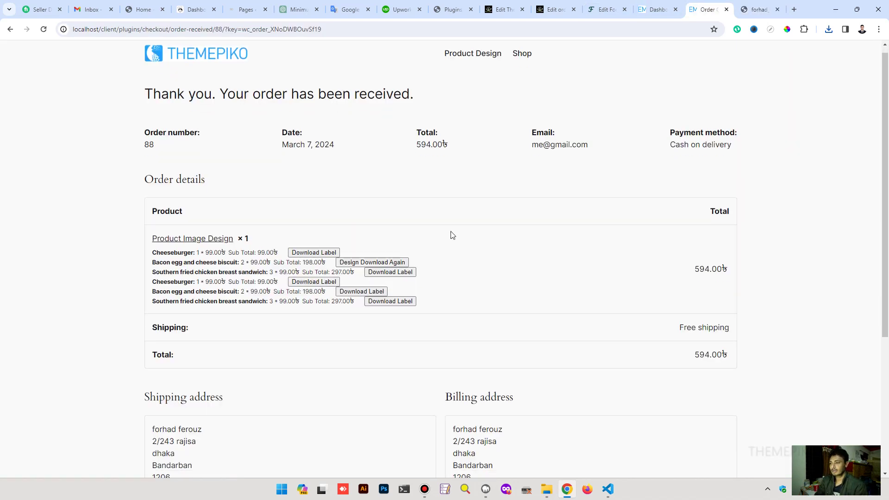
scroll(451, 235, down, 5)
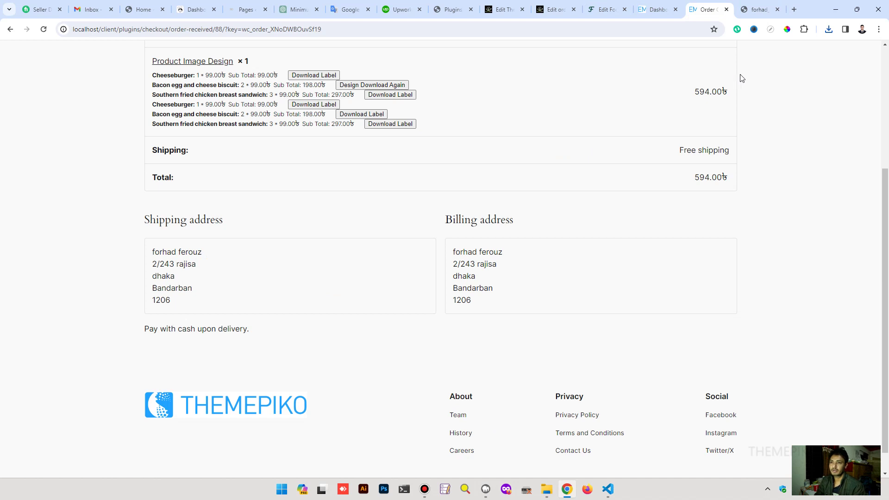
scroll(651, 159, up, 5)
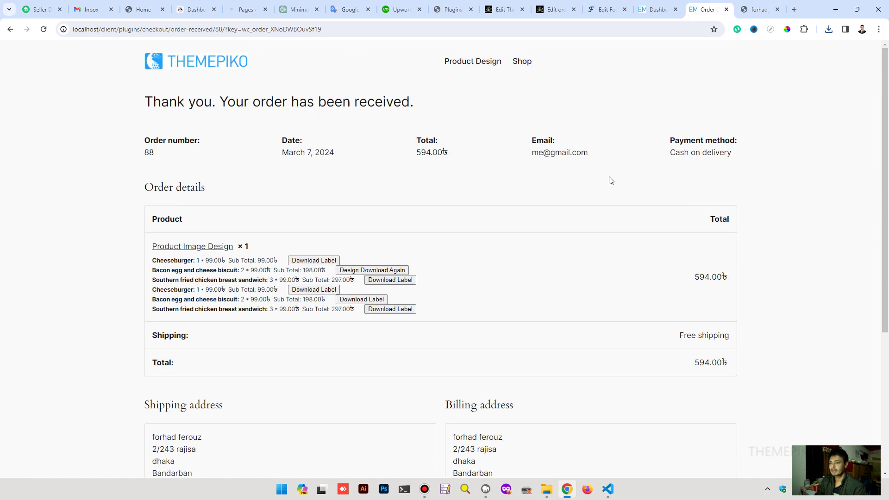
click(654, 10)
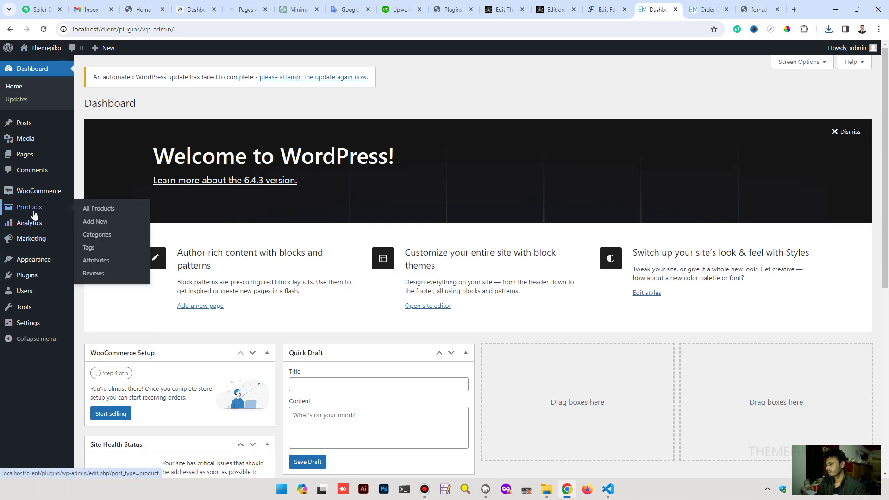
mouse_move(39, 191)
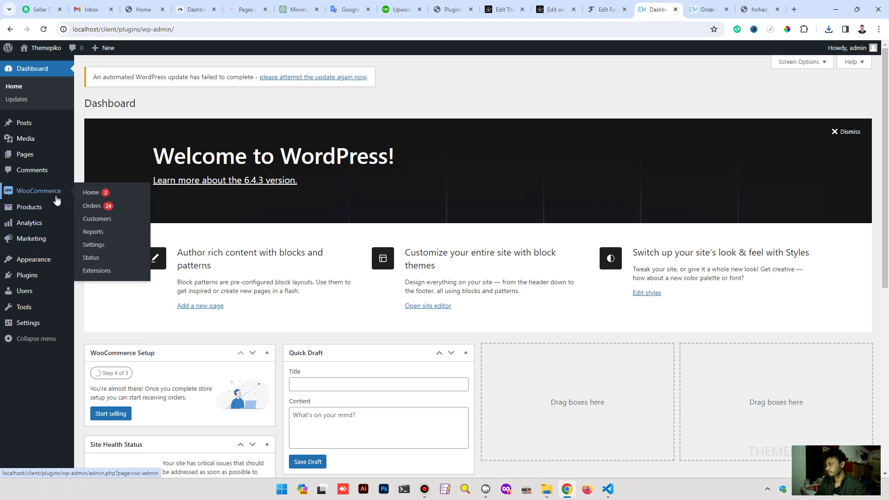
click(88, 206)
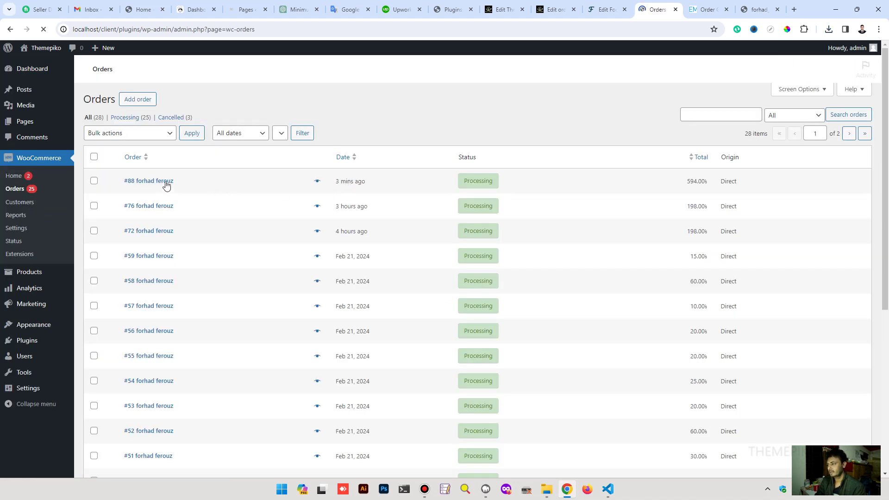
click(166, 181)
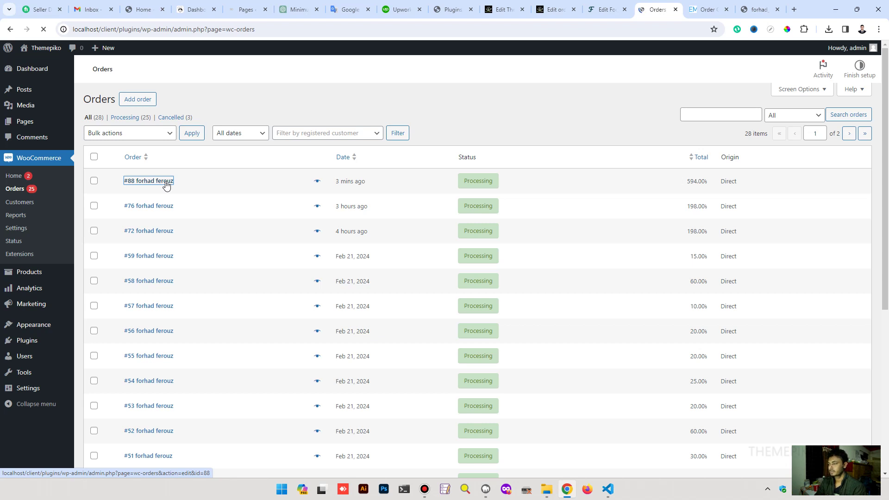
Review order #88's label download options, then return to the Order received tab.
click(148, 181)
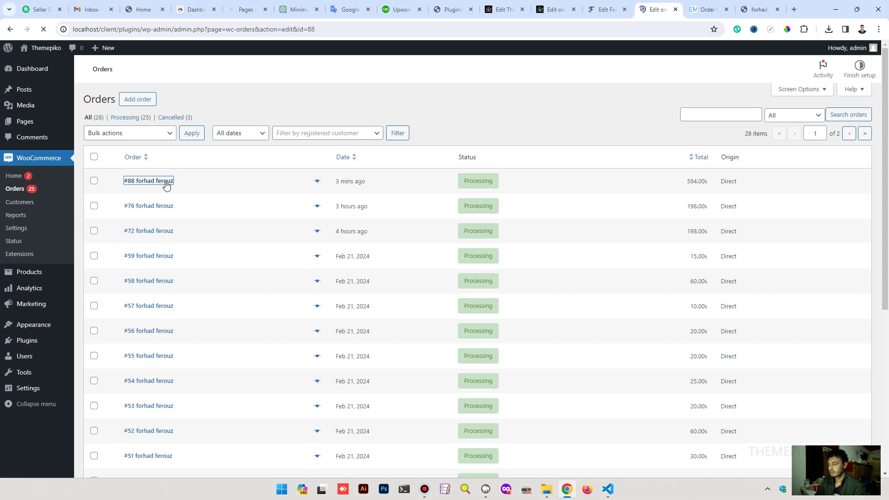
scroll(283, 339, down, 1)
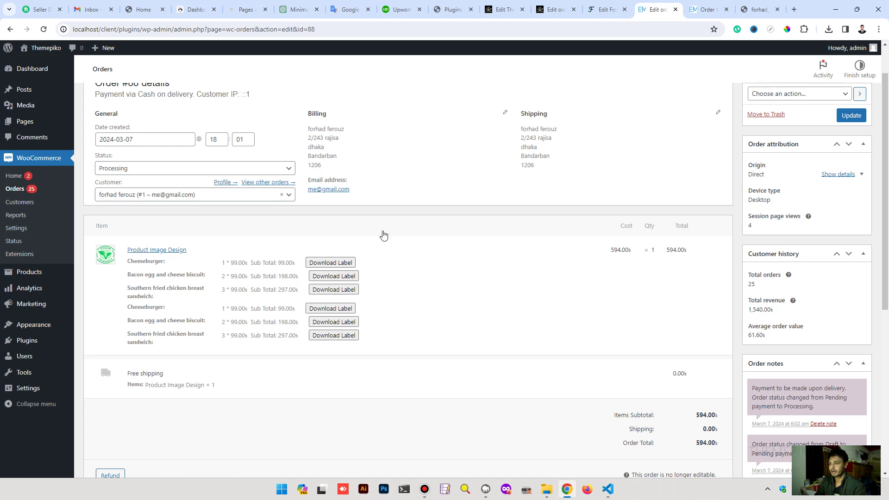
scroll(384, 235, up, 3)
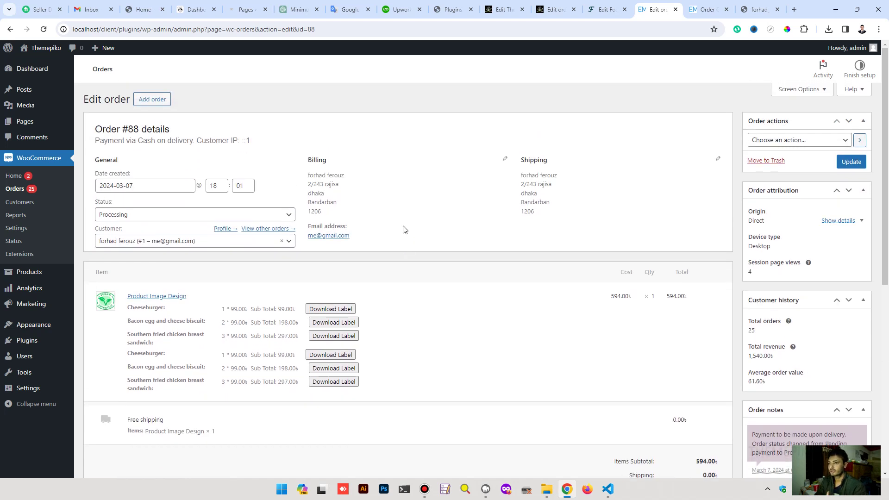
click(704, 9)
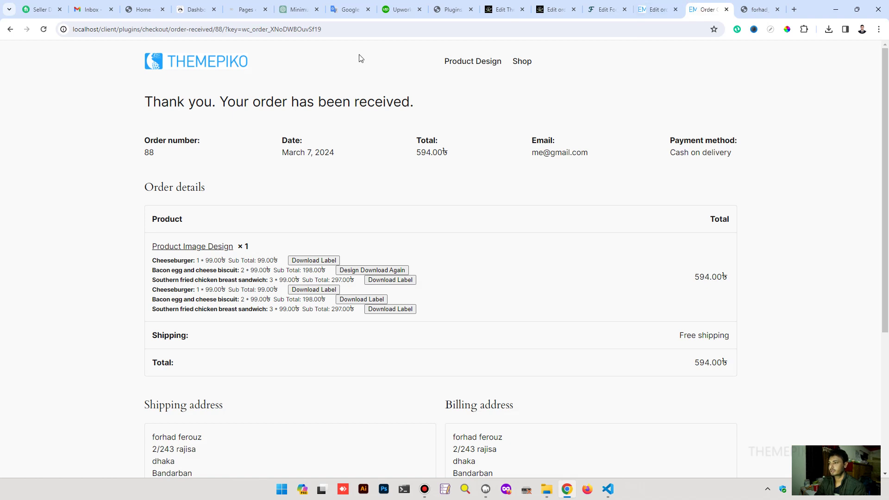
Replace the checkout address with /my-account to reach the My Account page.
click(166, 29)
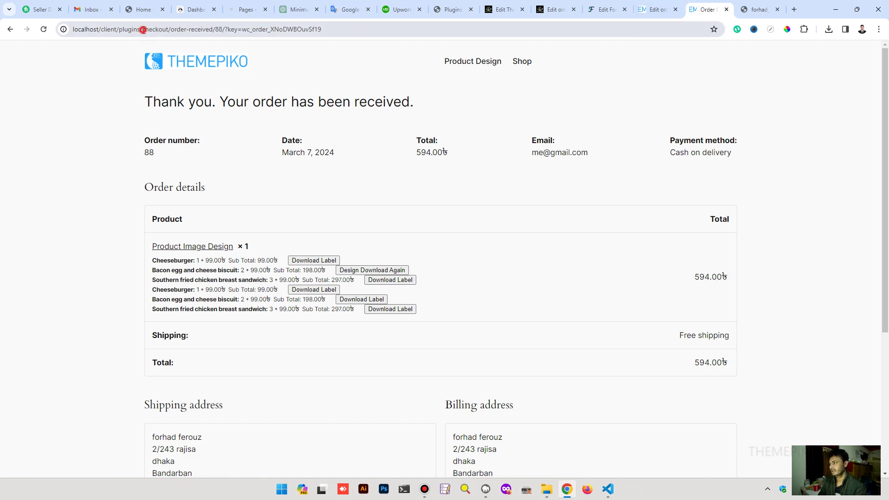
drag(144, 29, 671, 29)
text(my)
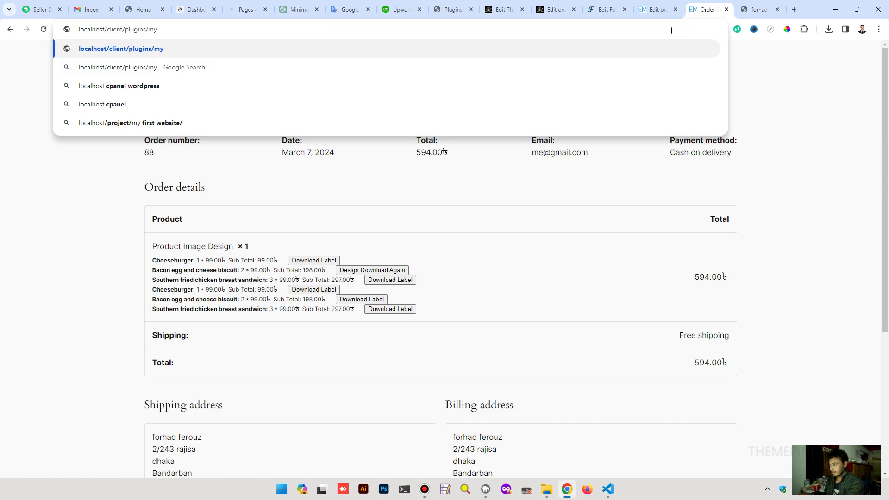
text(-a)
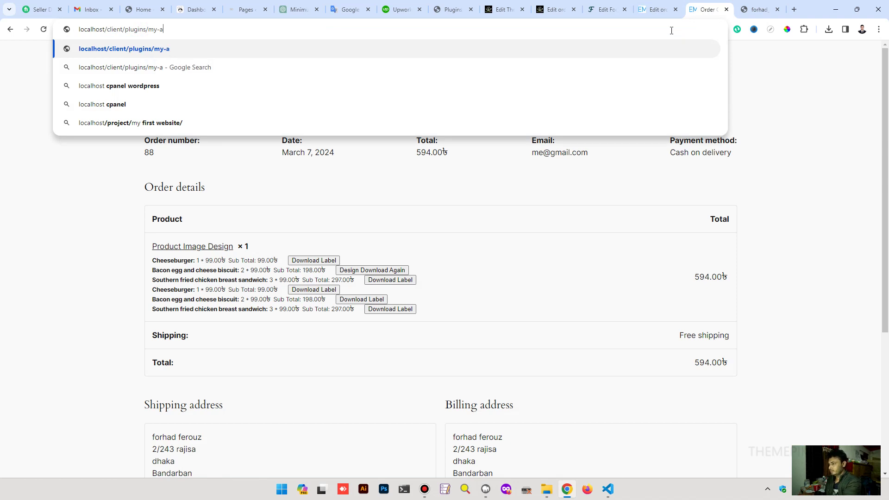
text(ccount)
key(Return)
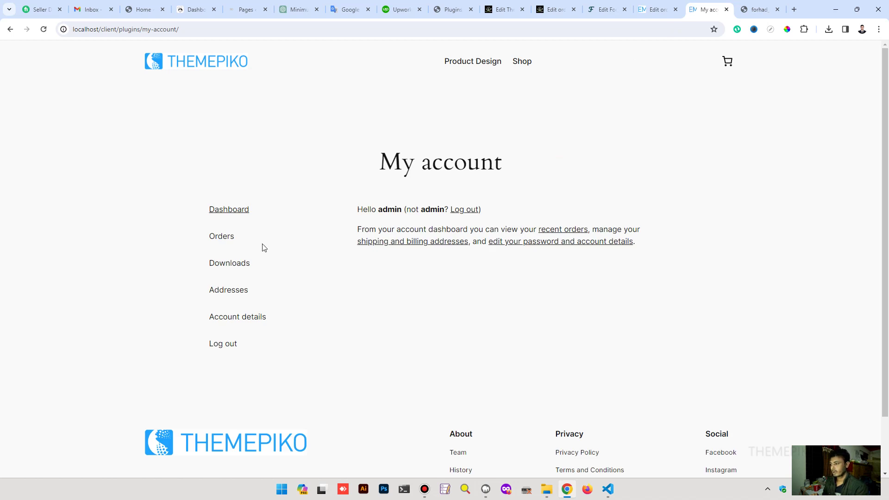
Check the account's Orders and Downloads, view order #88, then return to the admin order edit page.
click(224, 237)
click(233, 263)
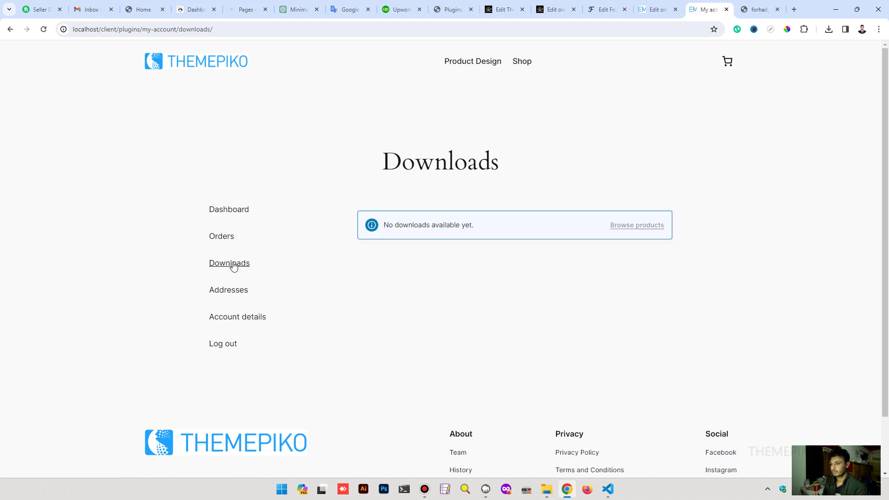
click(224, 237)
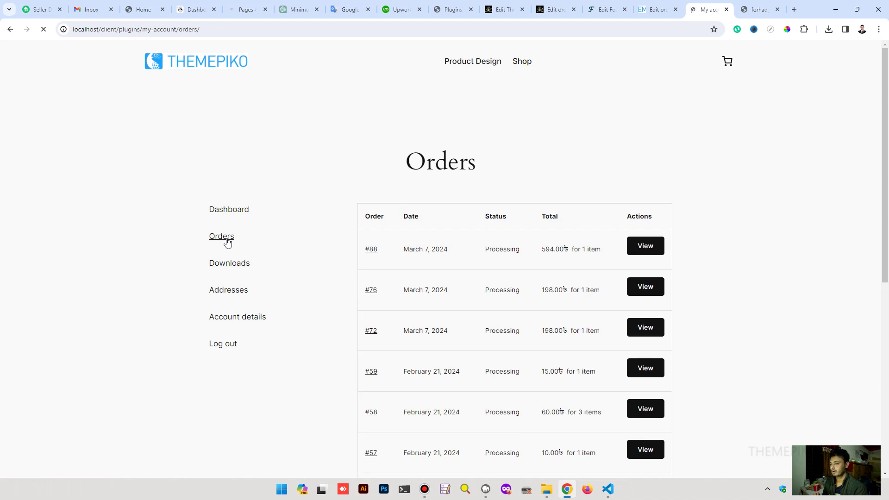
click(654, 248)
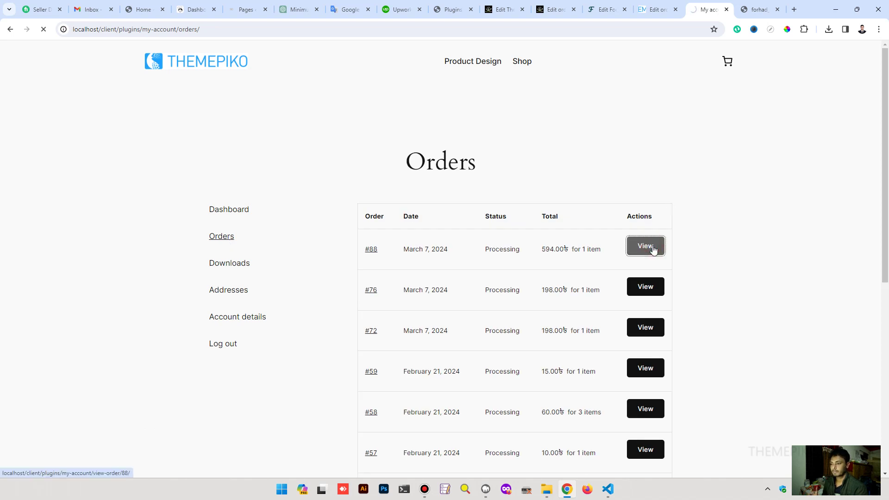
scroll(651, 250, down, 2)
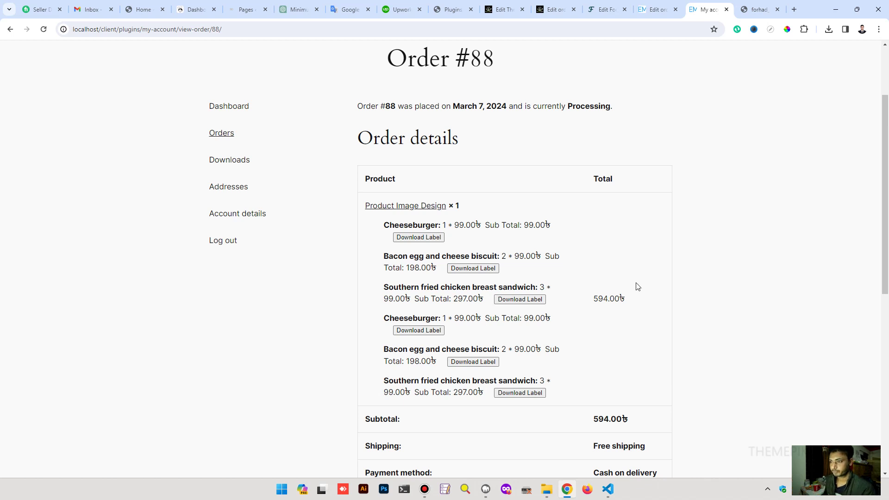
scroll(636, 286, up, 2)
click(656, 9)
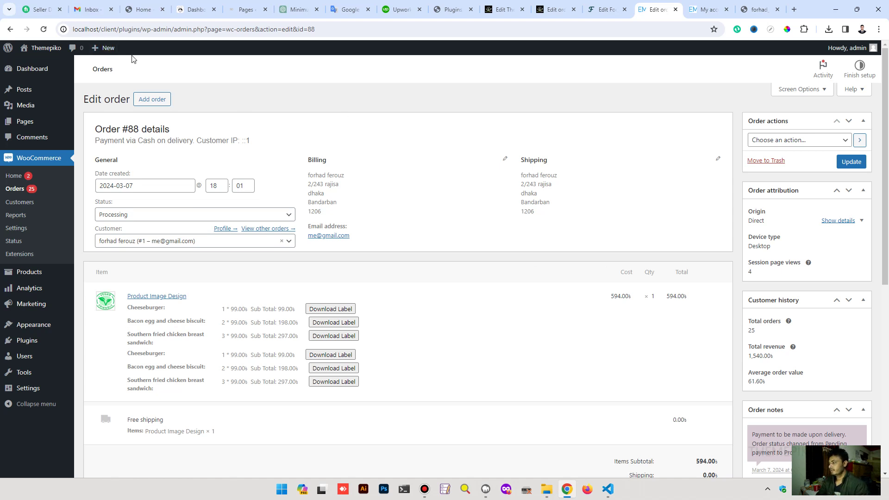
Go to Plugins > Add New Plugin and reveal the Upload Plugin form.
click(30, 340)
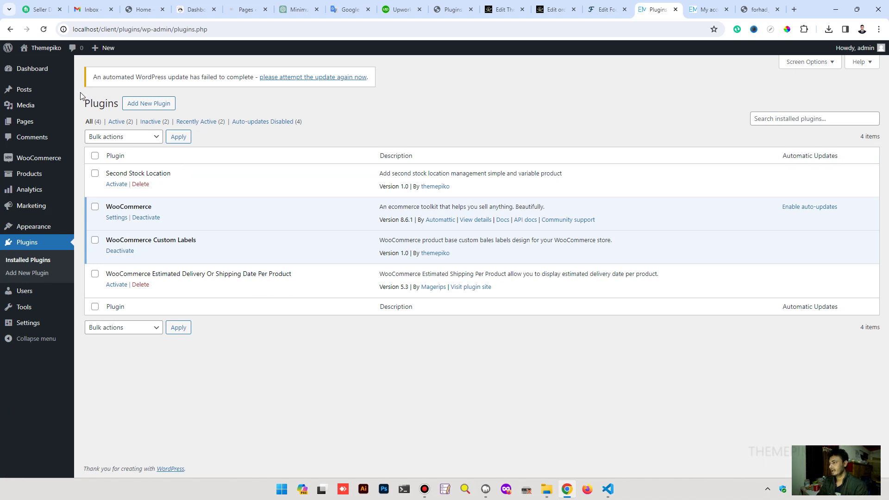
click(161, 106)
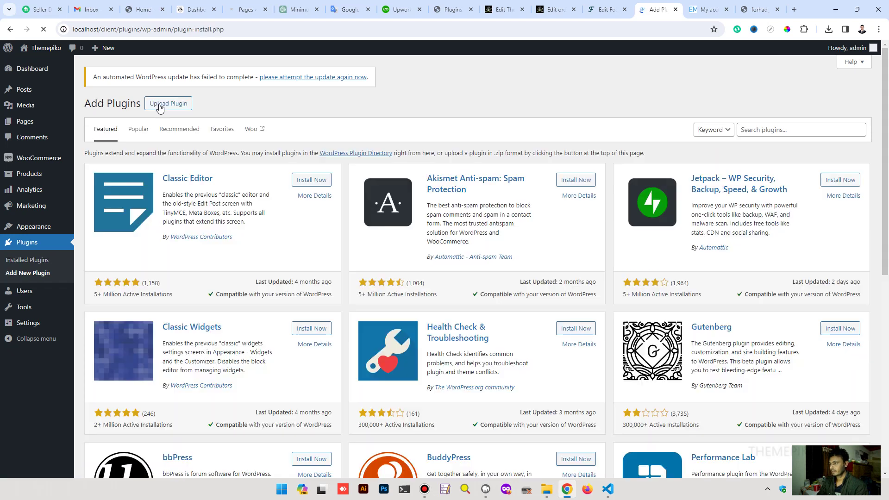
click(168, 103)
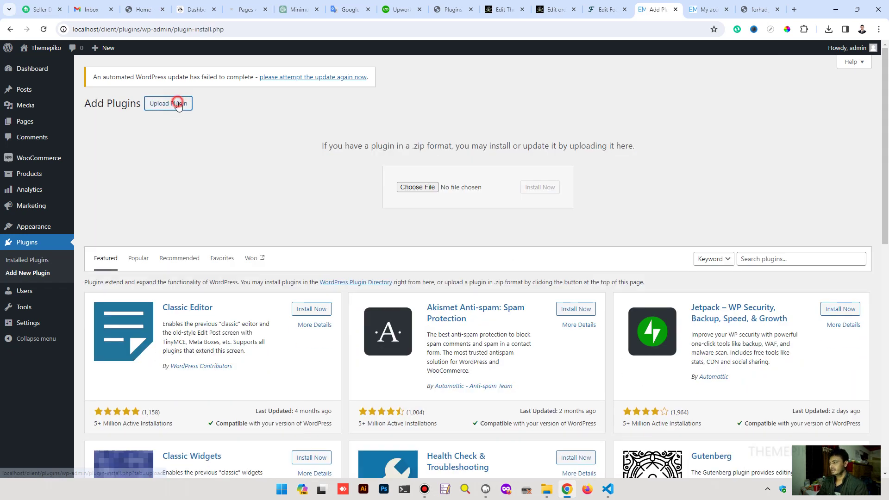
Choose tp-product-image-design.zip from Desktop > New folder as the plugin file.
click(411, 190)
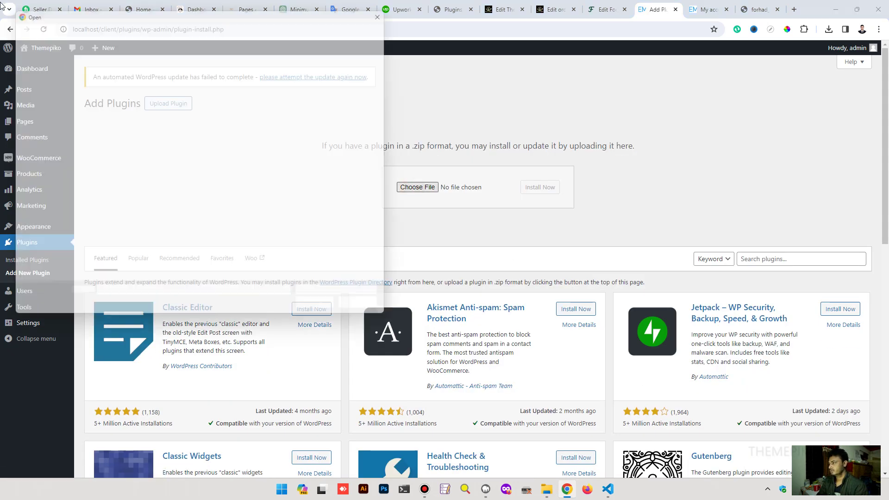
click(43, 106)
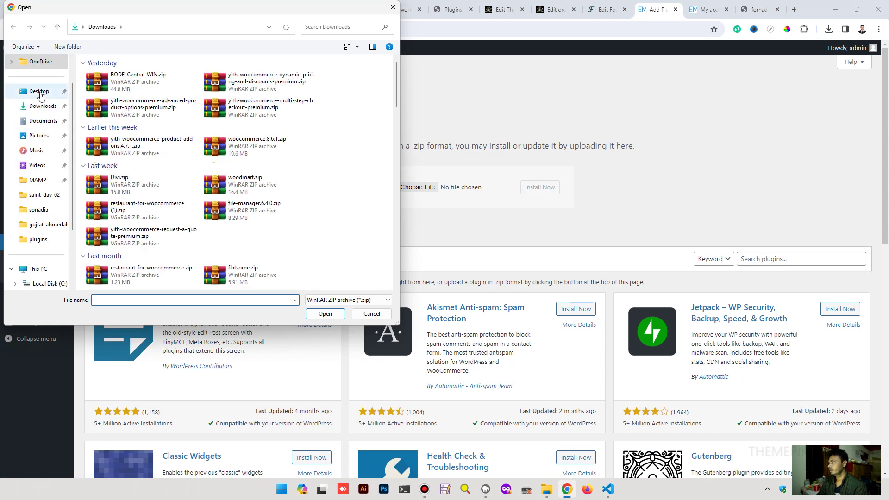
click(40, 91)
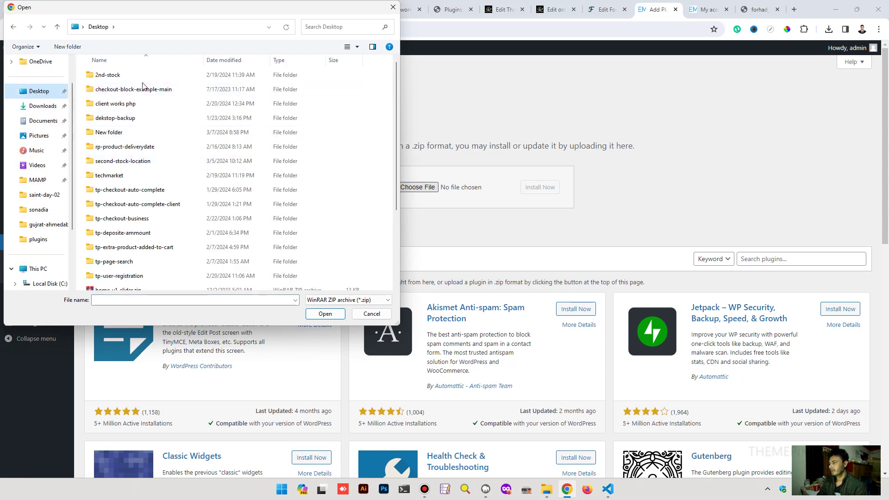
double_click(110, 133)
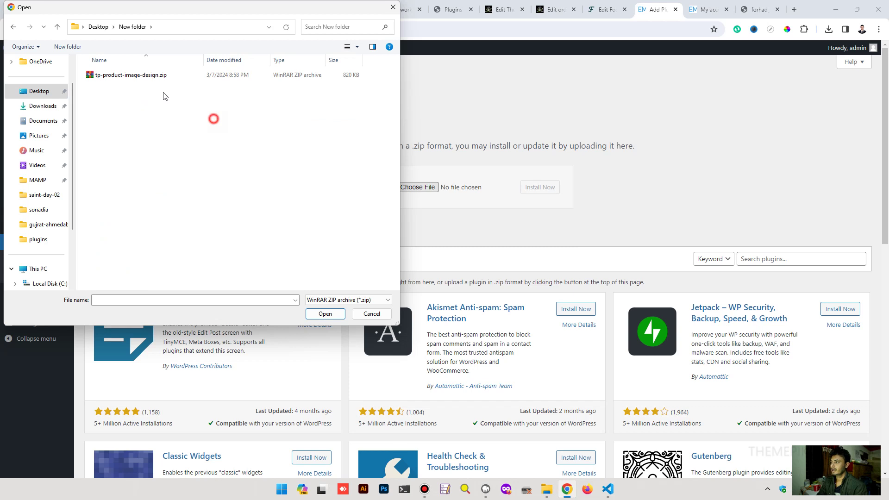
click(141, 78)
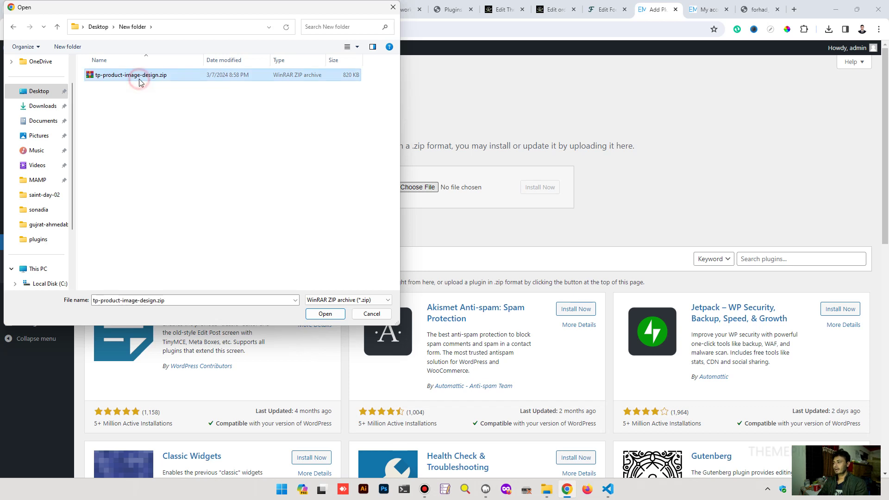
click(325, 314)
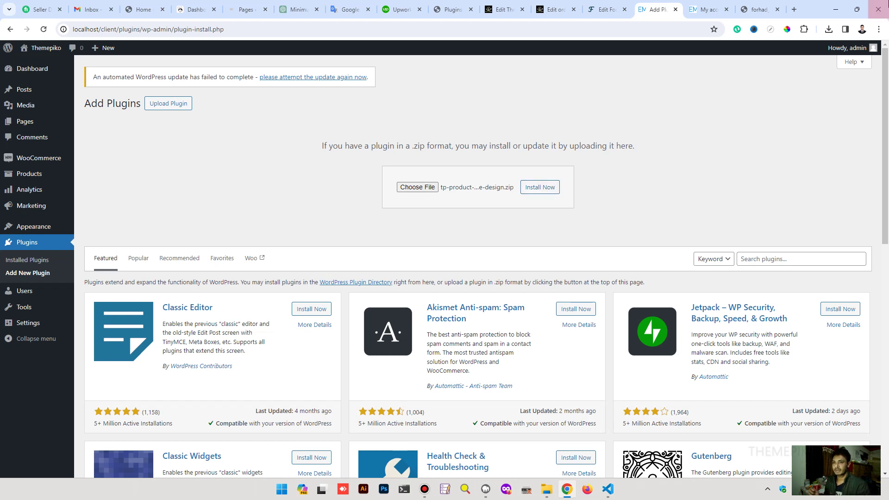
From the My Account tab, go to the Product Design page via the site header.
click(704, 9)
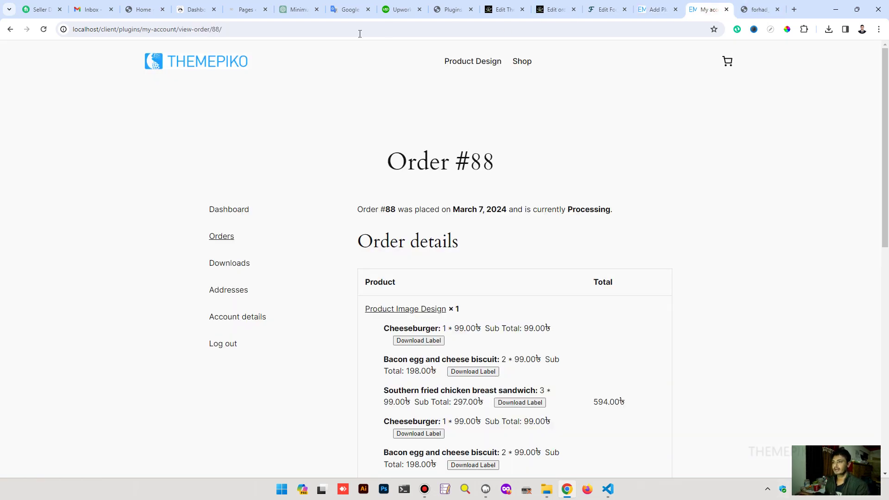
click(454, 66)
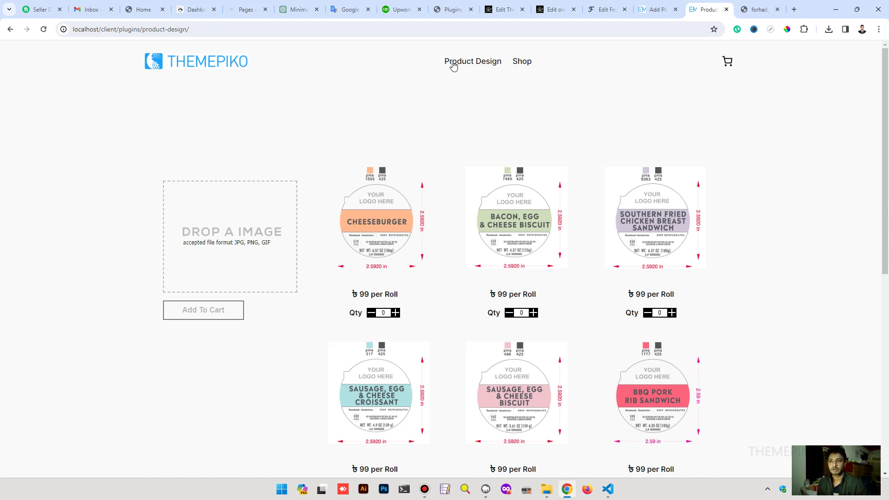
Load themepiko.com in a new browser tab.
click(793, 8)
text(themepiko.com)
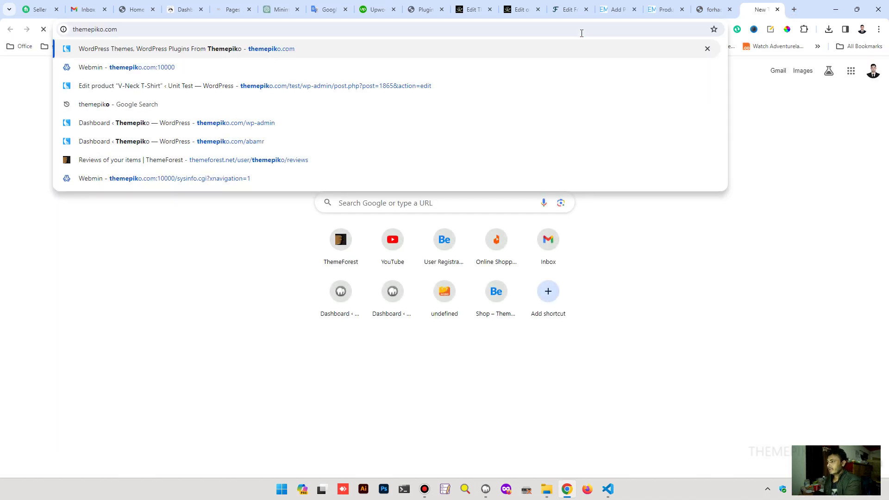
key(Return)
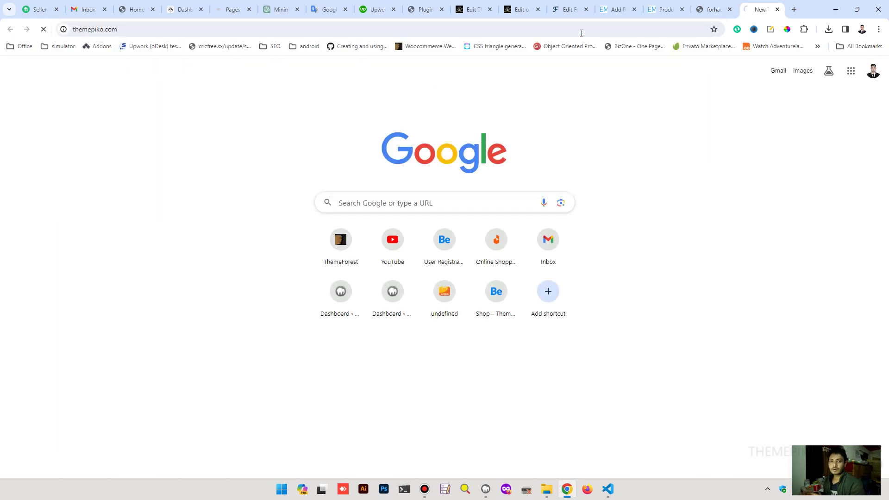